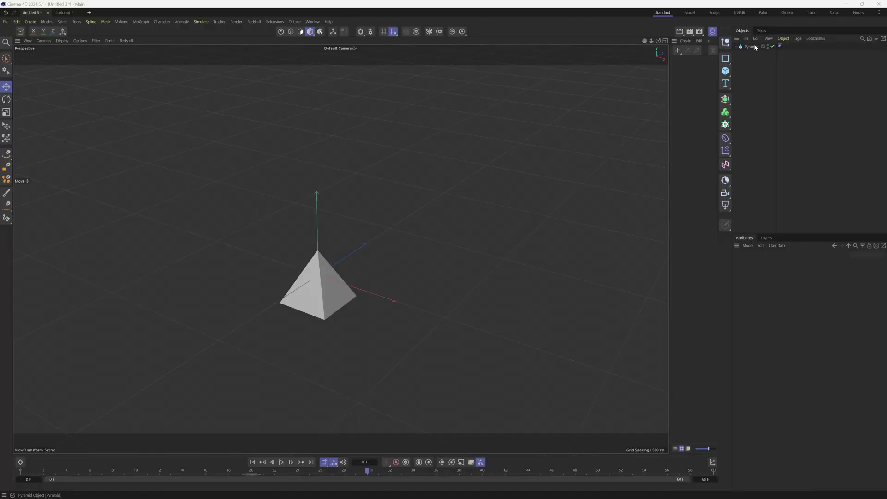
# Add a Track Modifier animation tag to the Pyramid object
pyautogui.rightClick(756, 48)
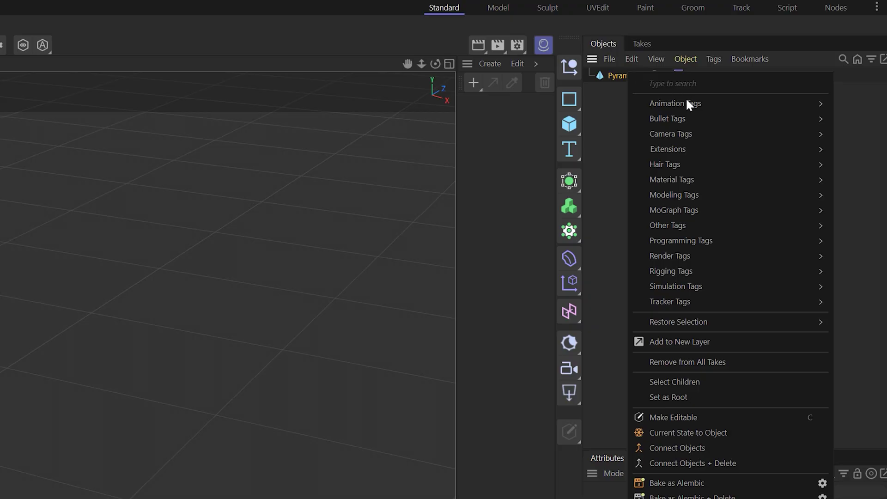
pyautogui.moveTo(783, 61)
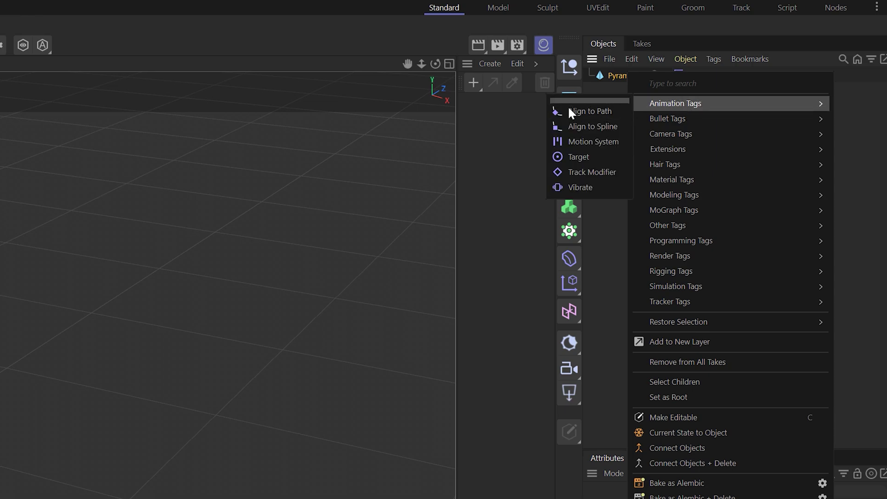
pyautogui.click(598, 174)
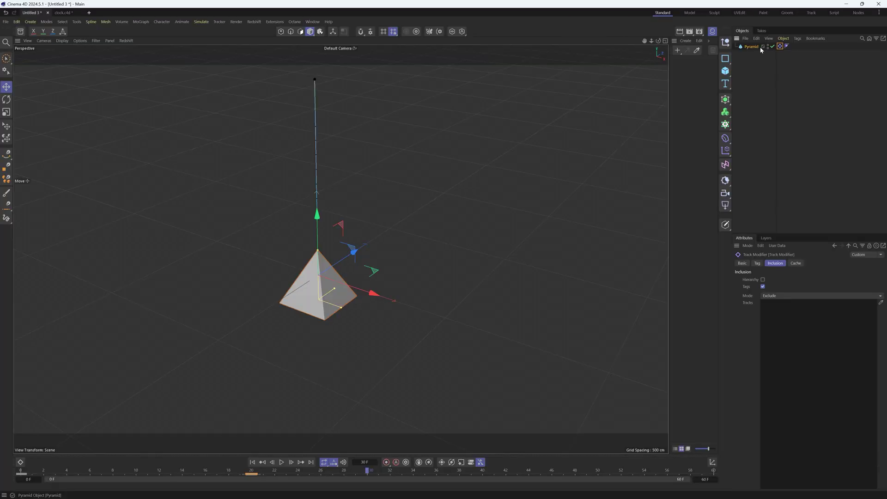
# Play the pyramid's animation from the first frame to review its unmodified motion
pyautogui.click(253, 463)
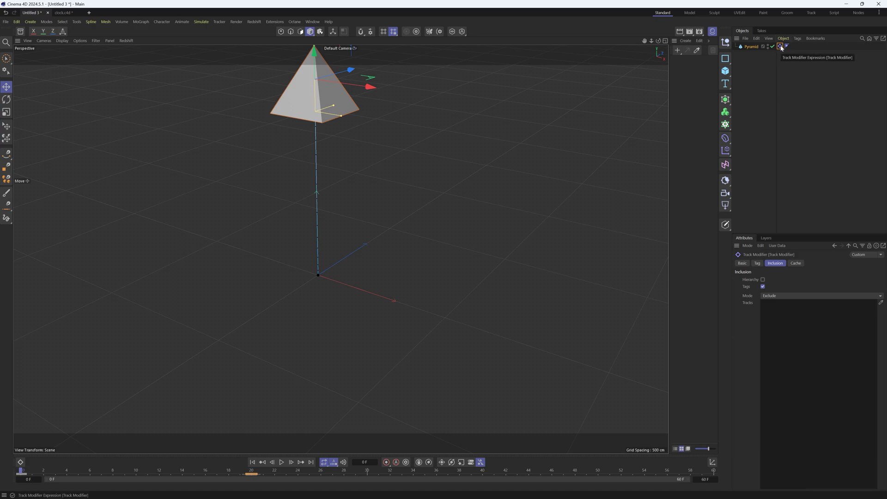
pyautogui.click(281, 462)
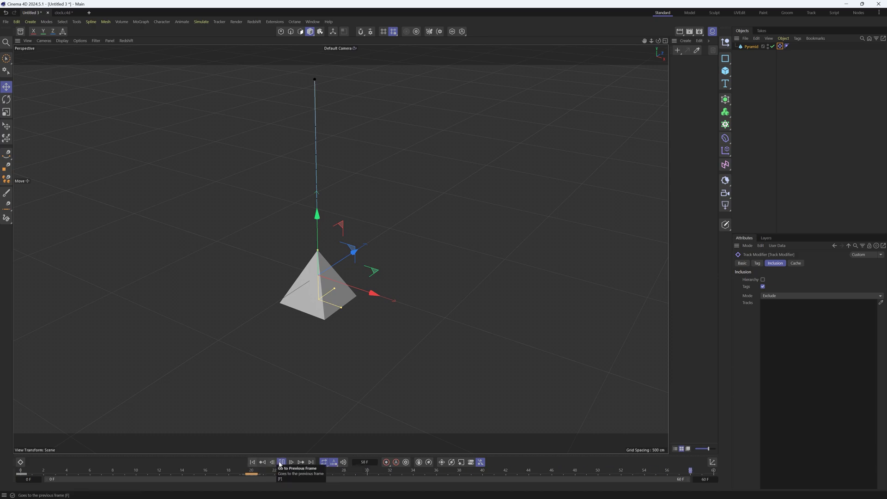
pyautogui.click(281, 462)
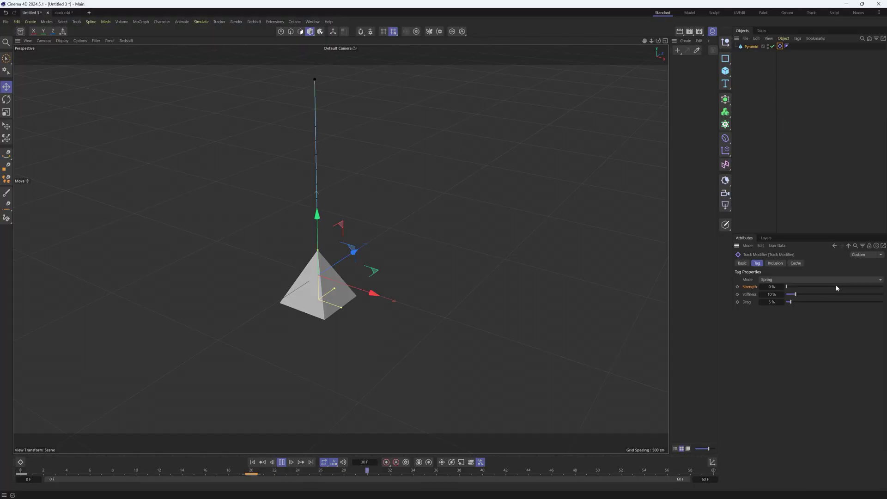
# Set the Track Modifier's spring strength to 51%, stiffness to 23.6% and drag to 17.6%
pyautogui.click(786, 285)
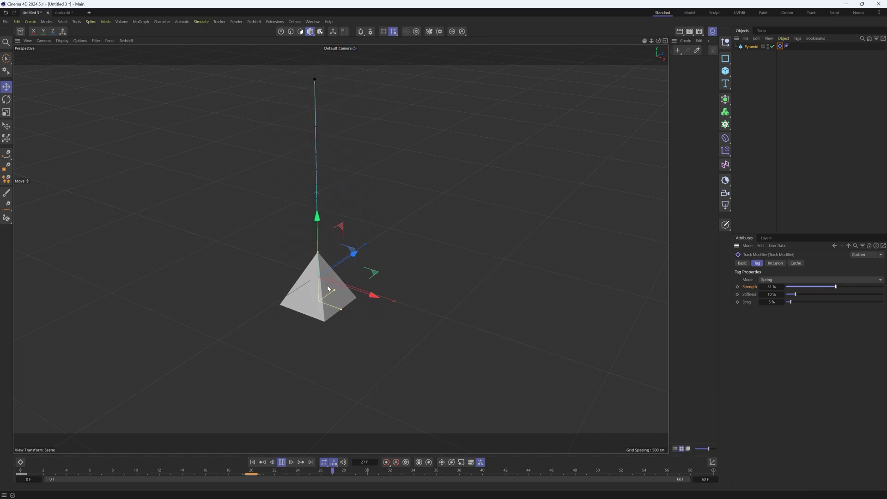
pyautogui.moveTo(824, 294); pyautogui.dragTo(809, 295)
pyautogui.click(804, 302)
pyautogui.click(771, 280)
pyautogui.click(771, 280)
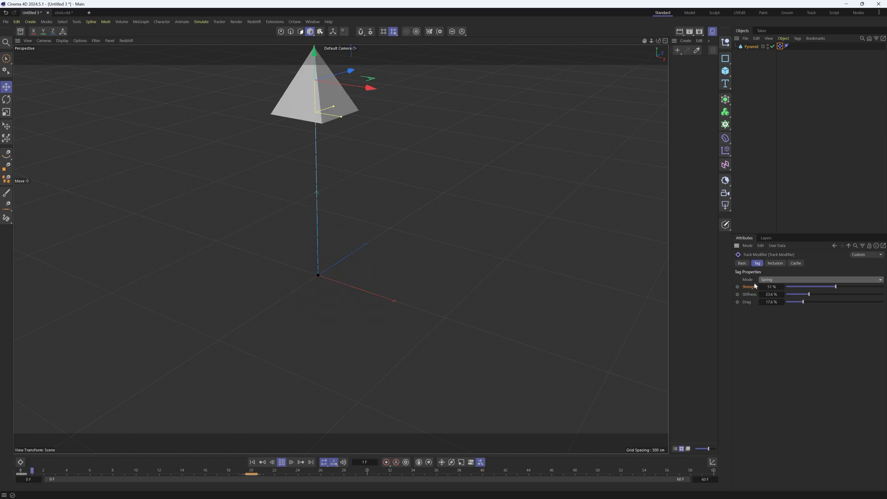
# Switch the Track Modifier to Noise mode with a strength of 54 and a speed of 13%
pyautogui.click(774, 280)
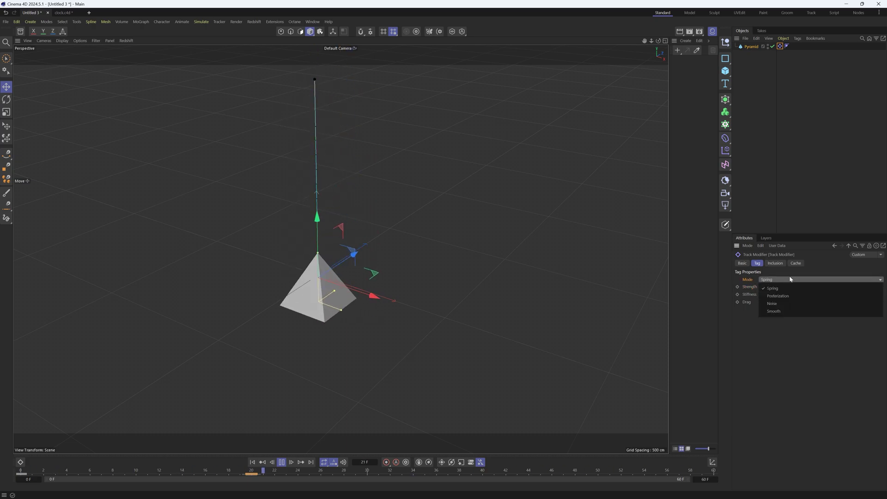
pyautogui.click(773, 304)
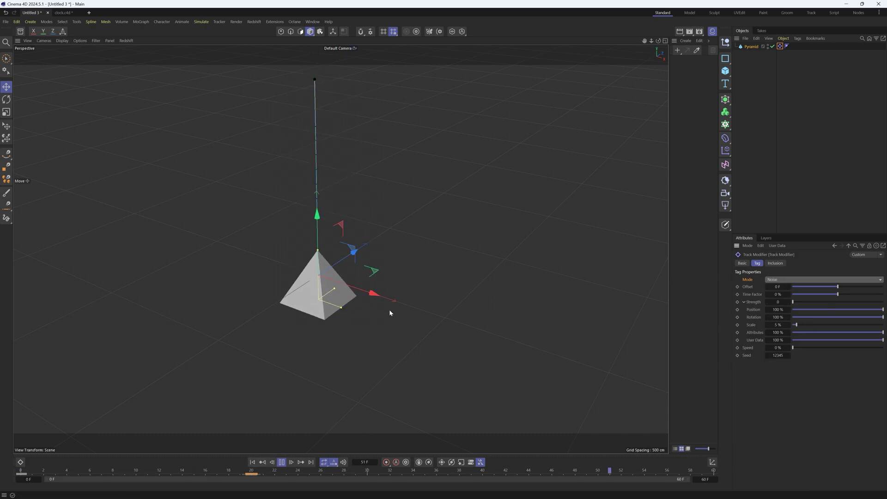
pyautogui.moveTo(754, 303); pyautogui.dragTo(757, 305)
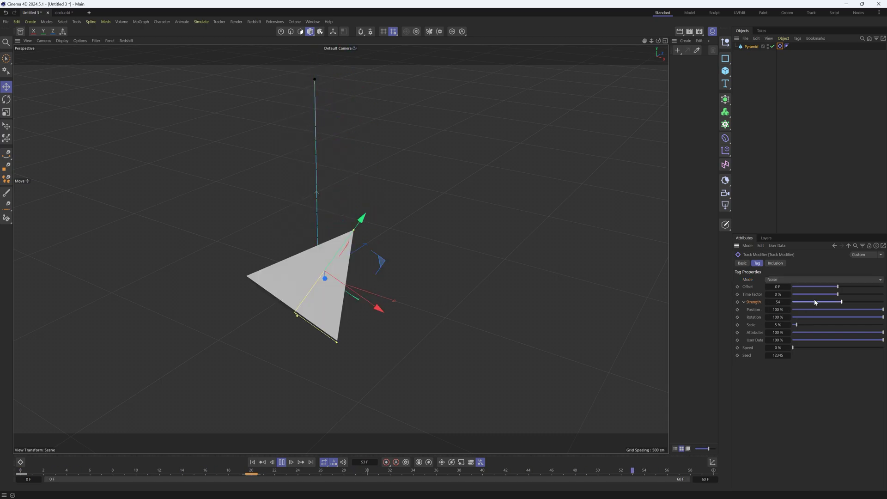
pyautogui.click(821, 348)
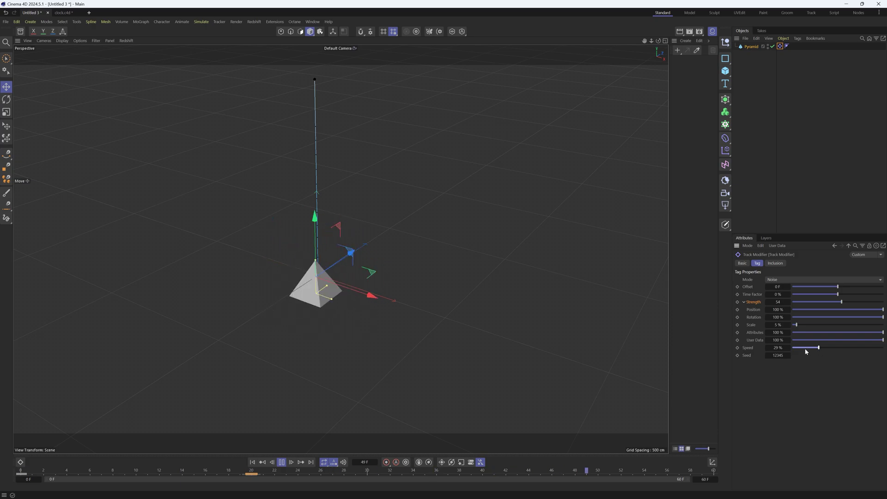
pyautogui.click(804, 349)
pyautogui.click(823, 297)
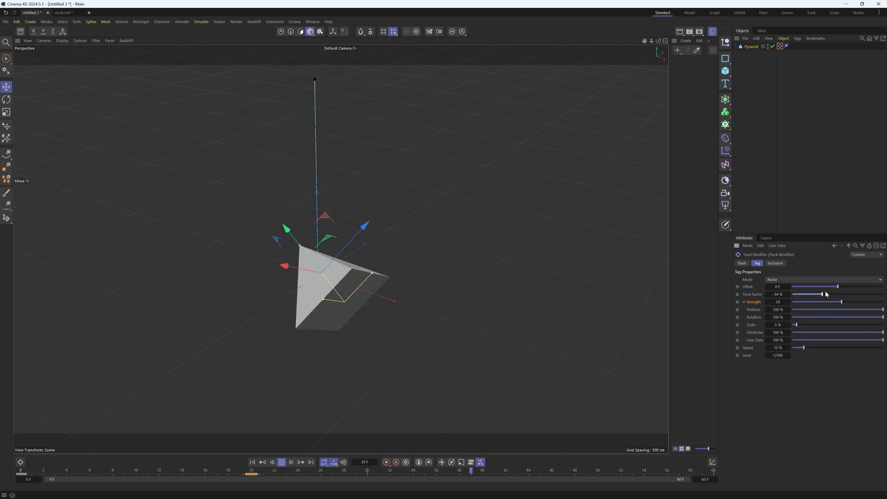
pyautogui.click(817, 303)
pyautogui.hotkey('ctrl', 'z')
pyautogui.hotkey('ctrl', 'z')
# Set the noise strength to 21, with rotation at 52% and position at 51%
pyautogui.click(822, 303)
pyautogui.moveTo(822, 304); pyautogui.dragTo(812, 302)
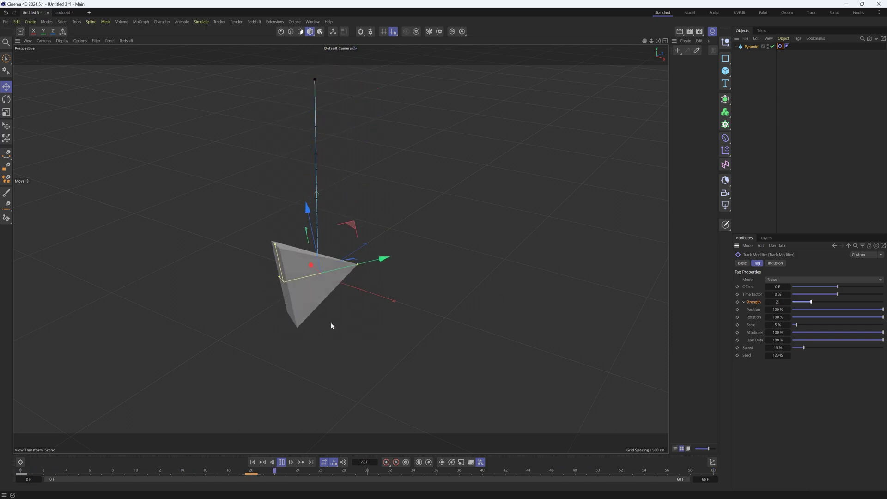
pyautogui.click(841, 318)
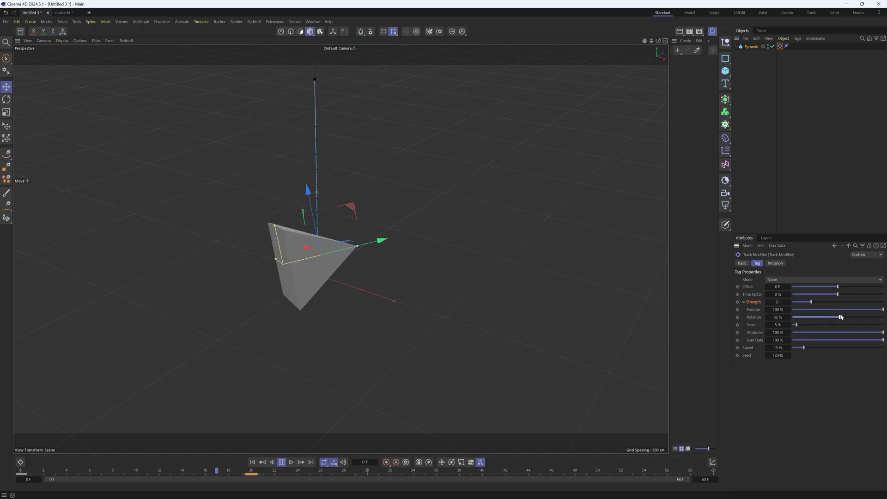
pyautogui.click(839, 310)
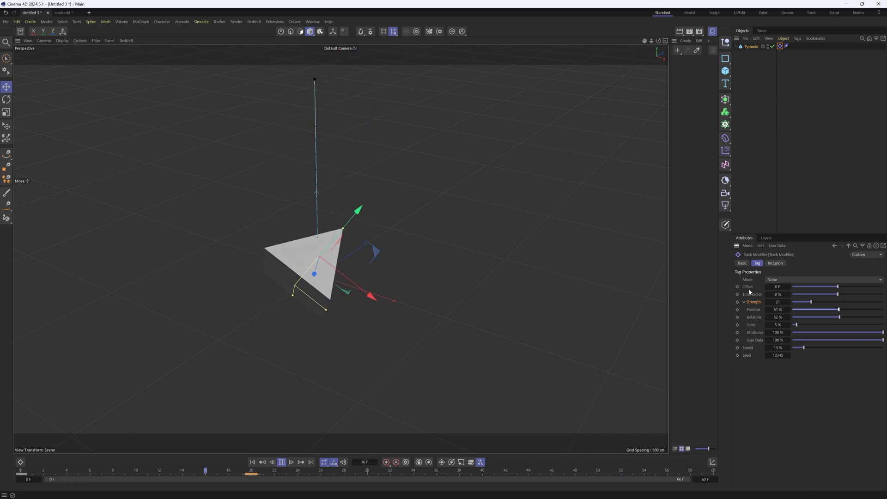
# Switch the Track Modifier's mode to Posterization
pyautogui.click(785, 281)
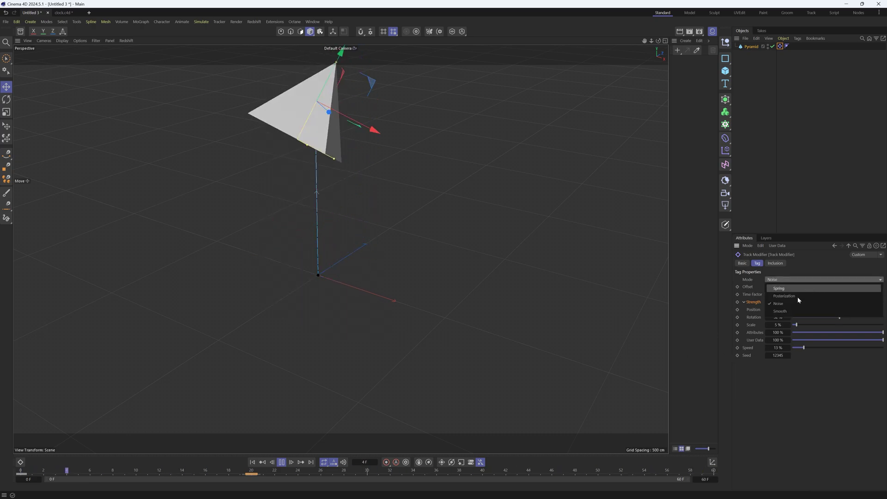
pyautogui.click(801, 296)
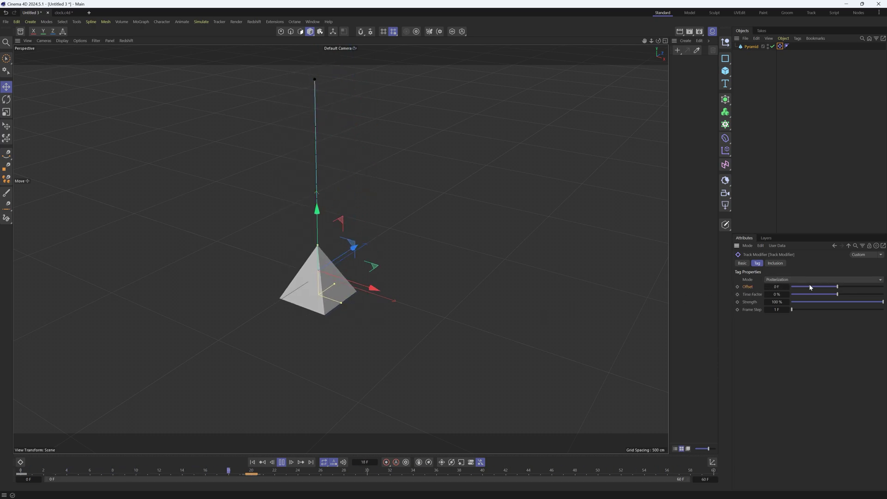
# Try an offset of 20 F on the posterized track and undo it
pyautogui.write('20')
pyautogui.press('Return')
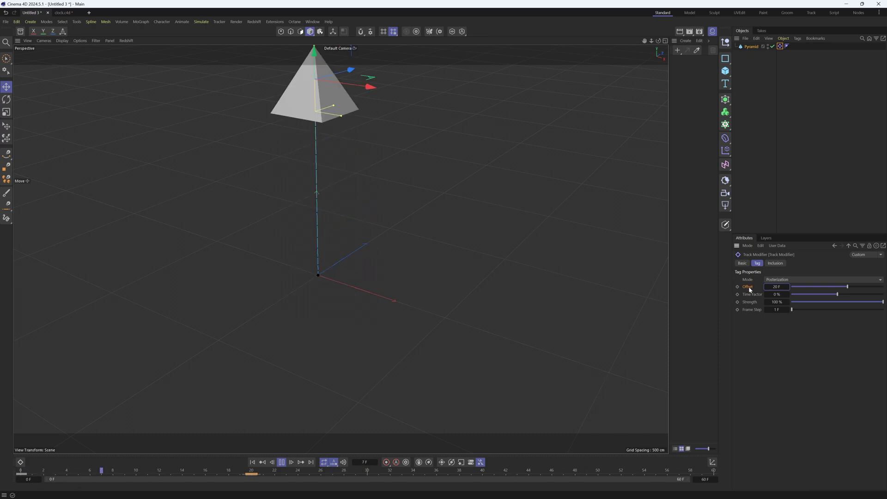
pyautogui.hotkey('ctrl', 'z')
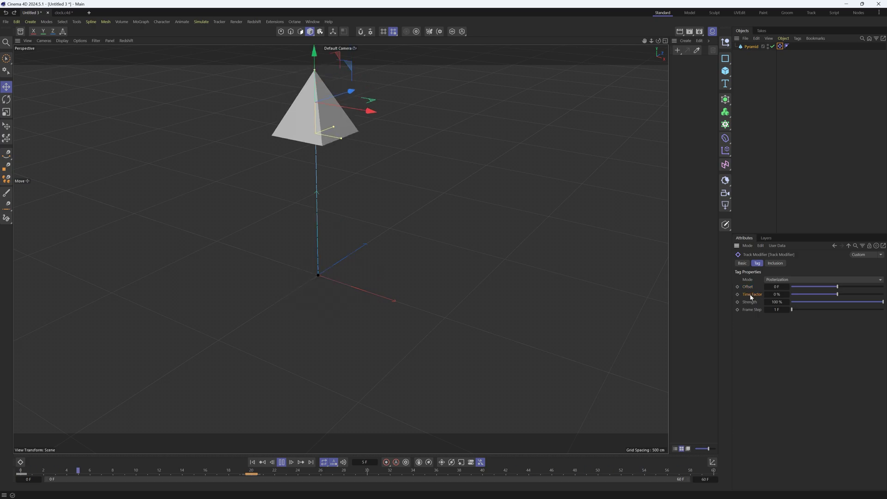
# Try time factors of 100% and -53% on the Track Modifier, and return the time factor to 0%
pyautogui.click(776, 294)
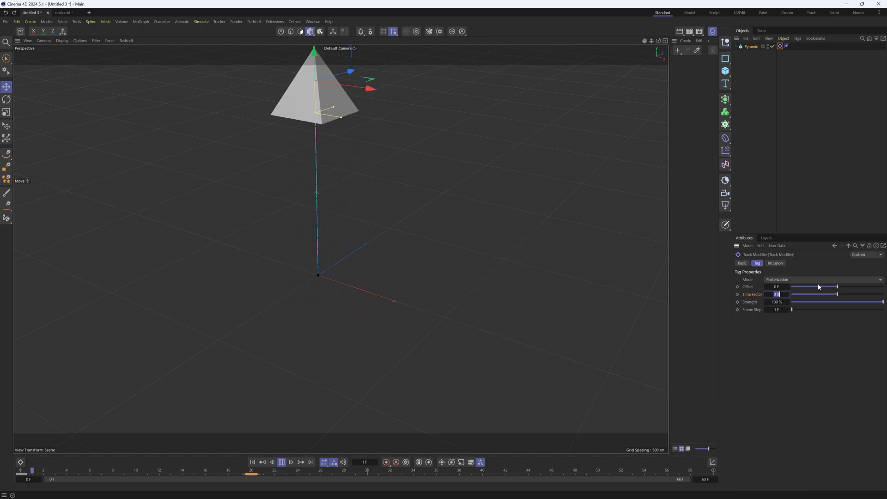
pyautogui.write('100')
pyautogui.press('Return')
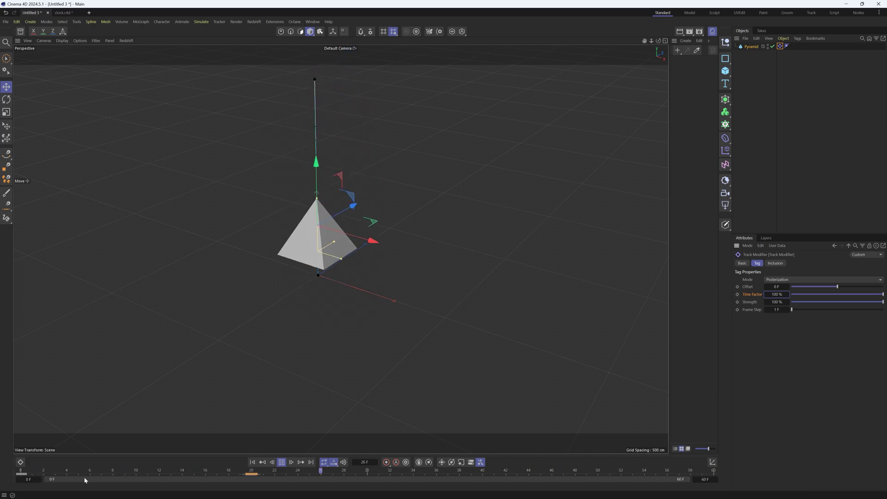
pyautogui.click(776, 293)
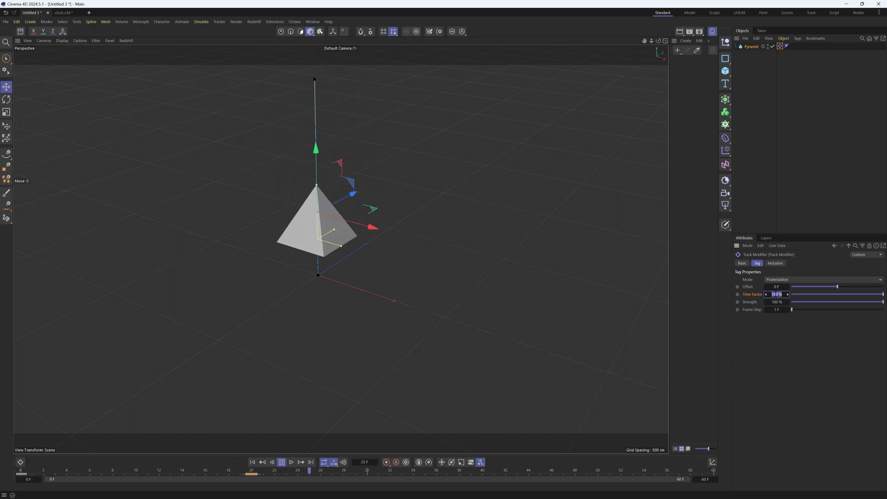
pyautogui.write('-53')
pyautogui.press('Return')
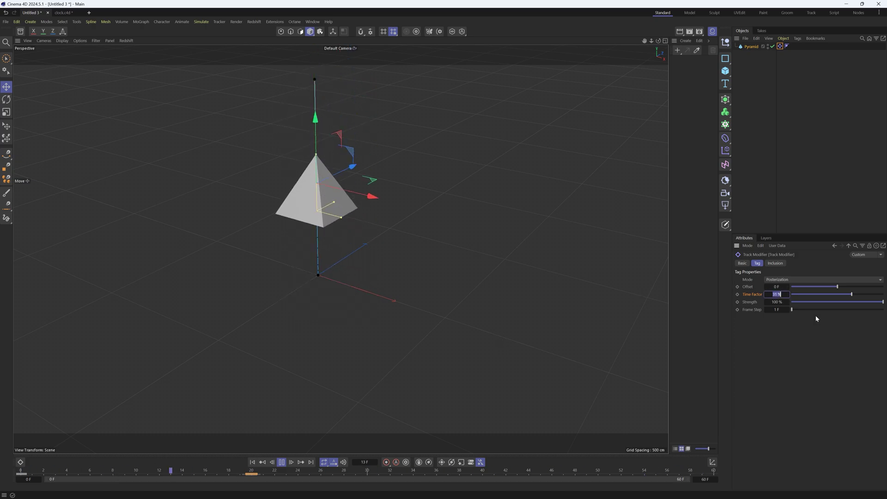
pyautogui.write('0')
pyautogui.press('Return')
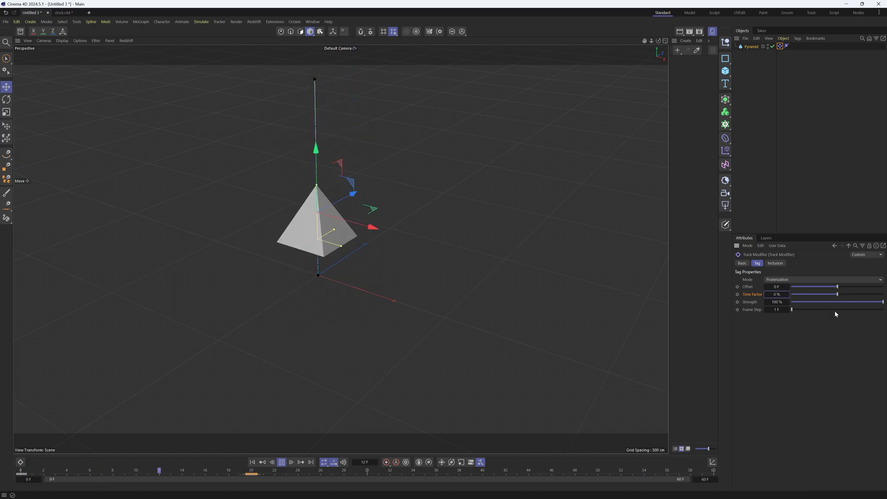
# Set the posterization frame step to 5 F
pyautogui.click(749, 310)
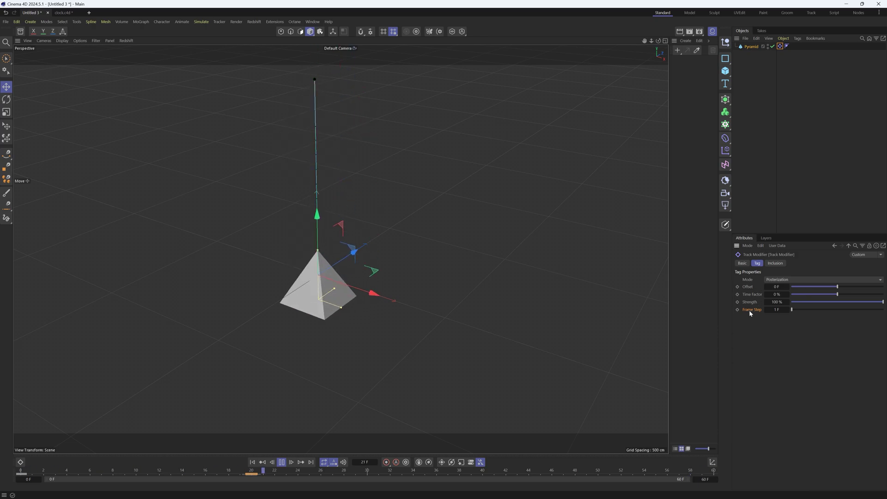
pyautogui.click(787, 309)
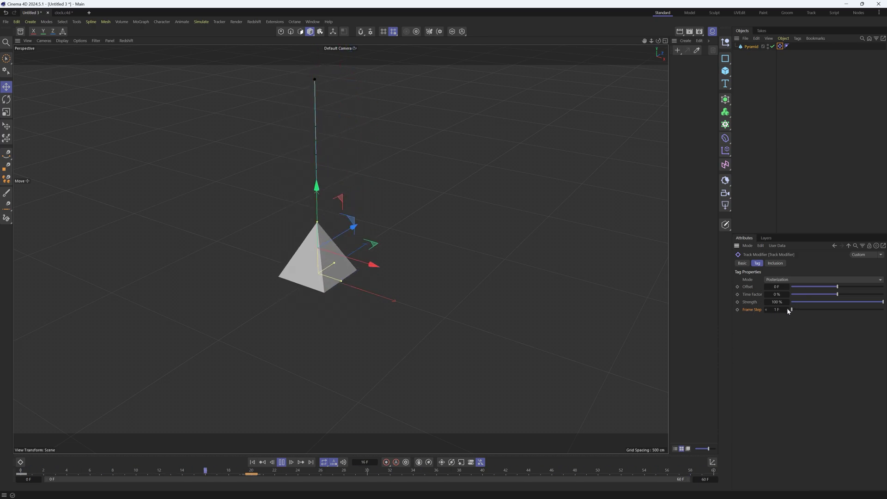
pyautogui.click(788, 309)
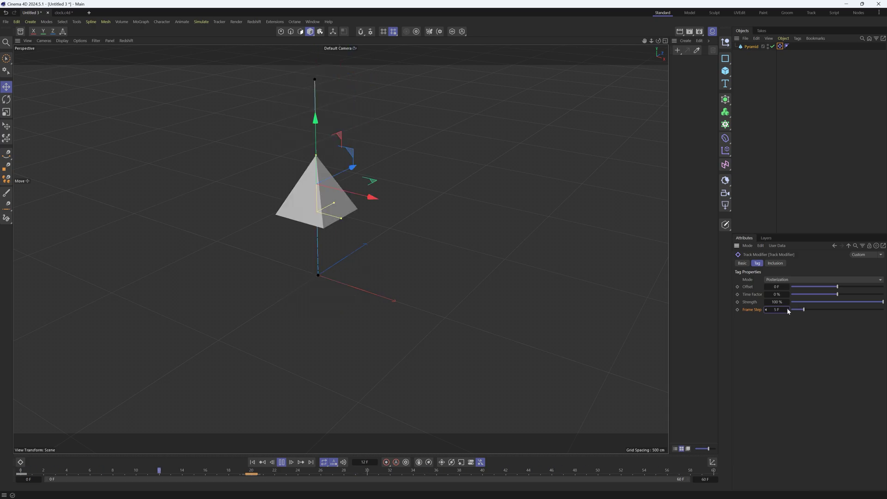
# Scrub the timeline from the first frame to about frame 11, and play the animation to examine the stepped motion
pyautogui.click(283, 462)
pyautogui.click(253, 463)
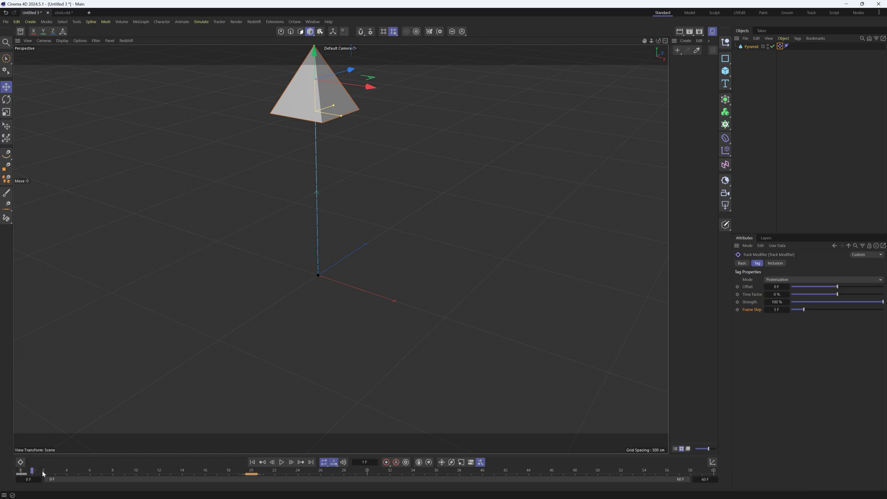
pyautogui.moveTo(75, 471); pyautogui.dragTo(82, 471)
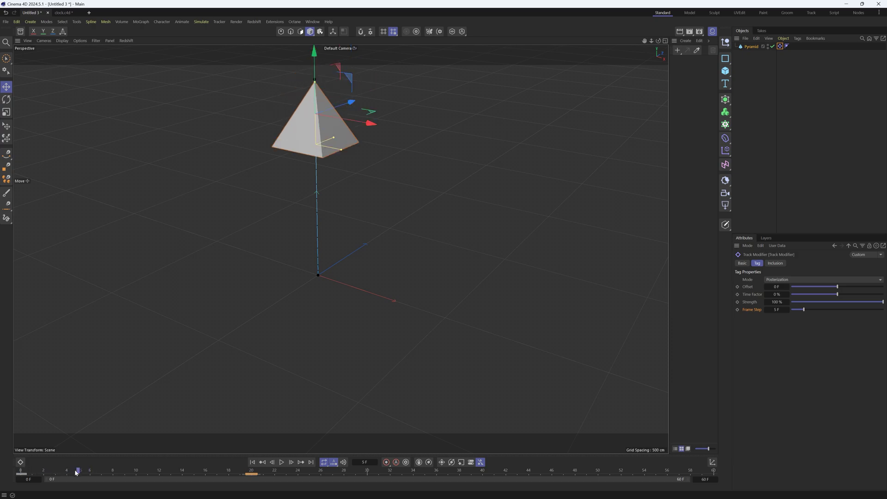
pyautogui.moveTo(129, 472); pyautogui.dragTo(151, 472)
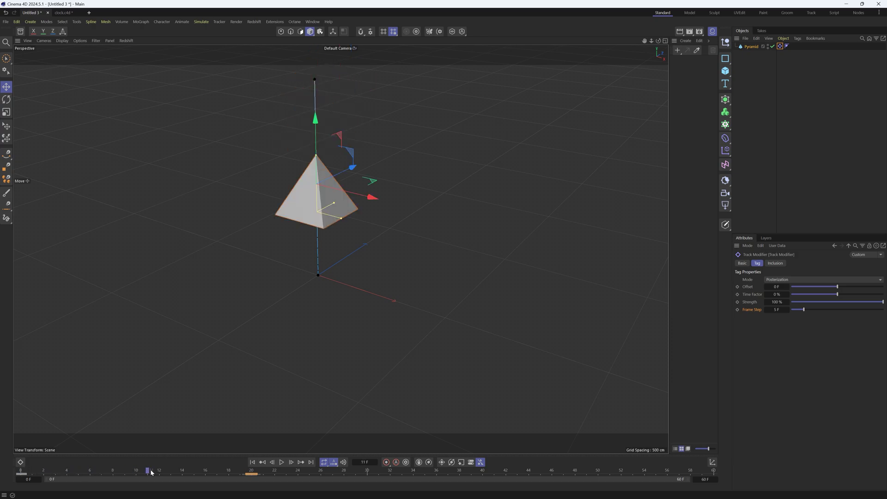
pyautogui.press('F8')
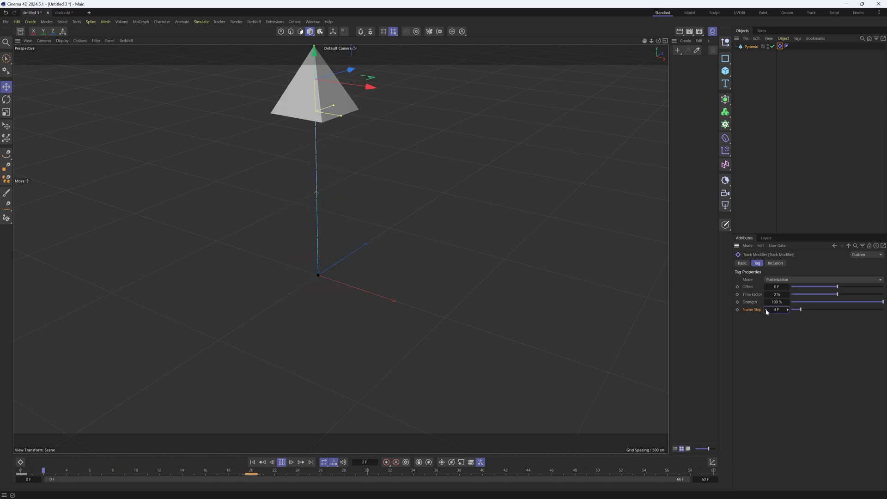
pyautogui.press('F8')
# Switch to the clock.c4d document and play its animation from the first frame
pyautogui.click(61, 13)
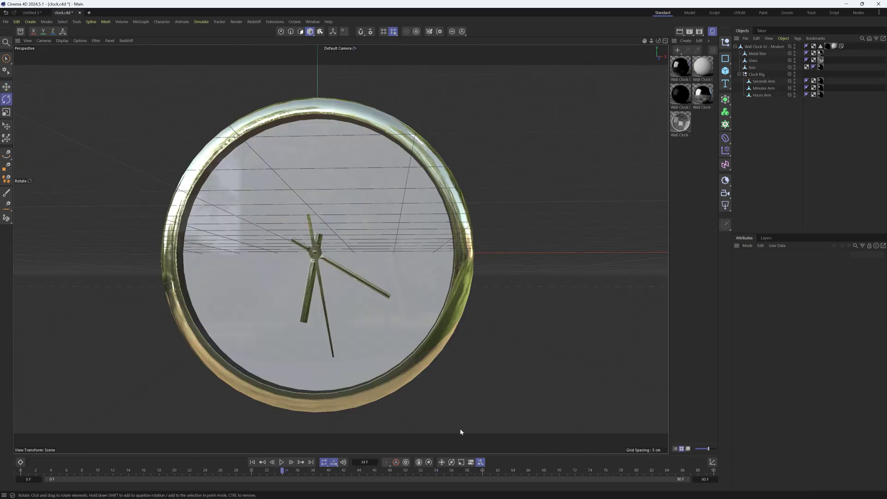
pyautogui.click(254, 463)
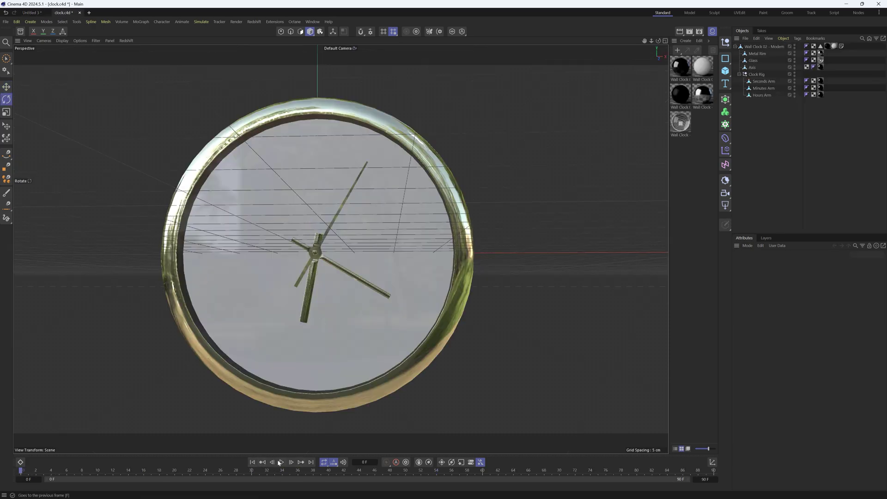
pyautogui.click(280, 463)
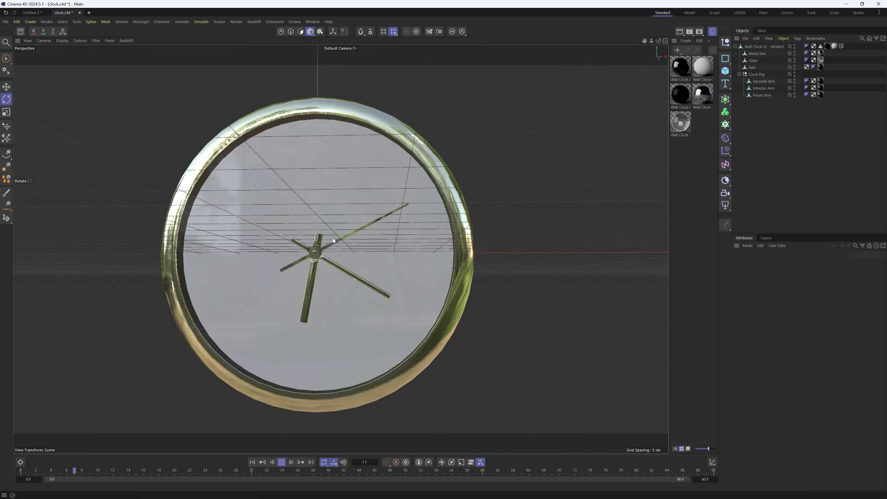
# Stop the playback and add a Track Modifier tag to the Seconds Arm object of the clock rig
pyautogui.click(282, 463)
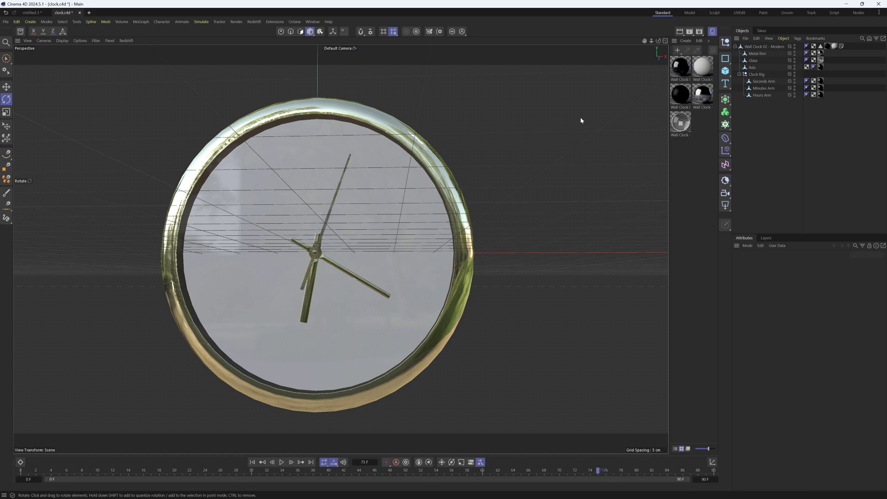
pyautogui.click(762, 82)
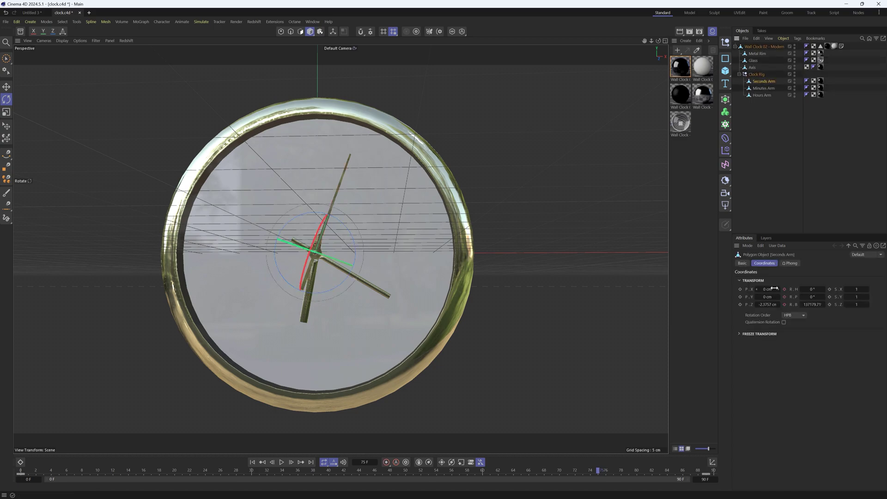
pyautogui.rightClick(770, 82)
pyautogui.moveTo(789, 97)
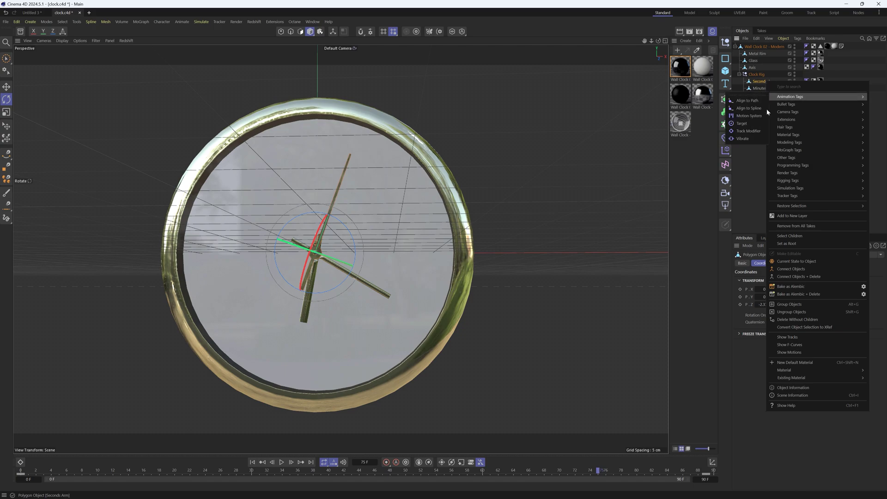
pyautogui.click(747, 133)
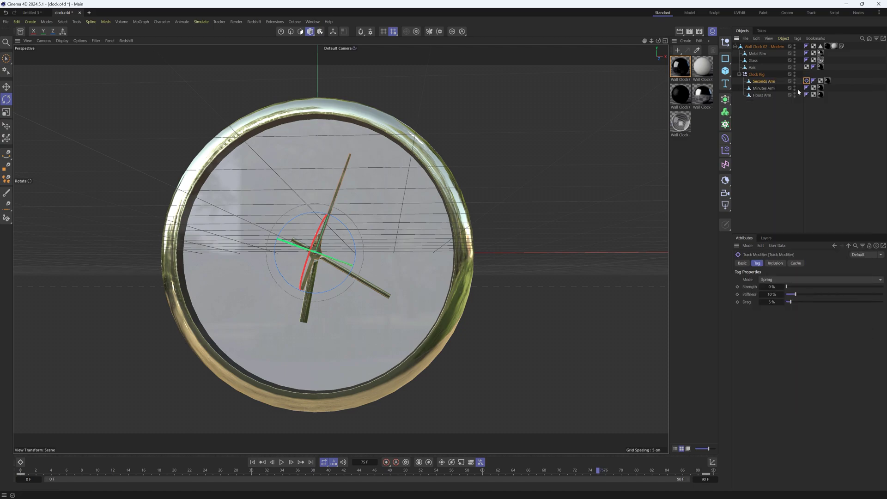
# Set the Seconds Arm's Track Modifier to Posterization mode with a frame step of 4 F
pyautogui.click(786, 281)
pyautogui.click(771, 294)
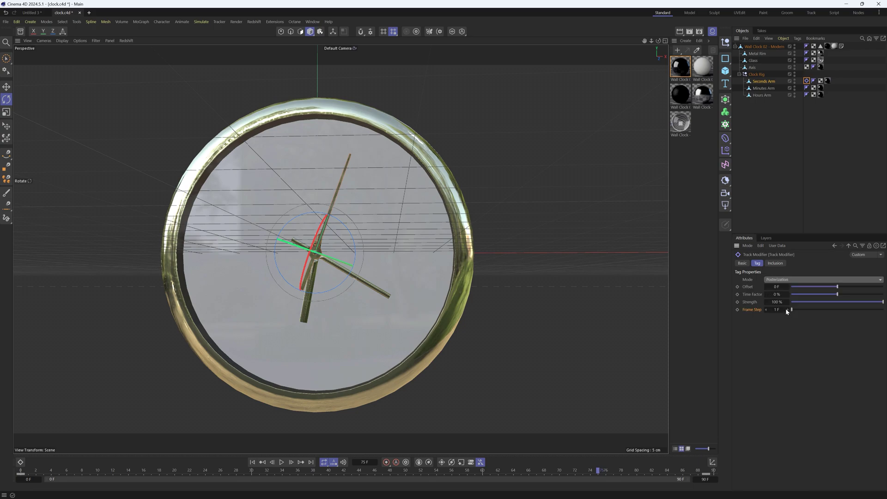
pyautogui.click(787, 310)
pyautogui.click(787, 310)
pyautogui.click(787, 310)
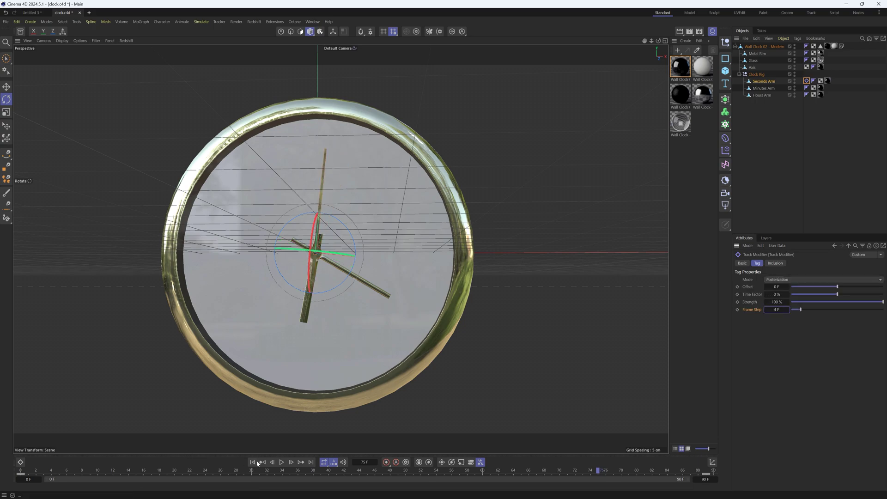
# Play the clock animation from the first frame with nothing selected to examine the second hand's ticking, and stop it
pyautogui.click(254, 462)
pyautogui.click(282, 462)
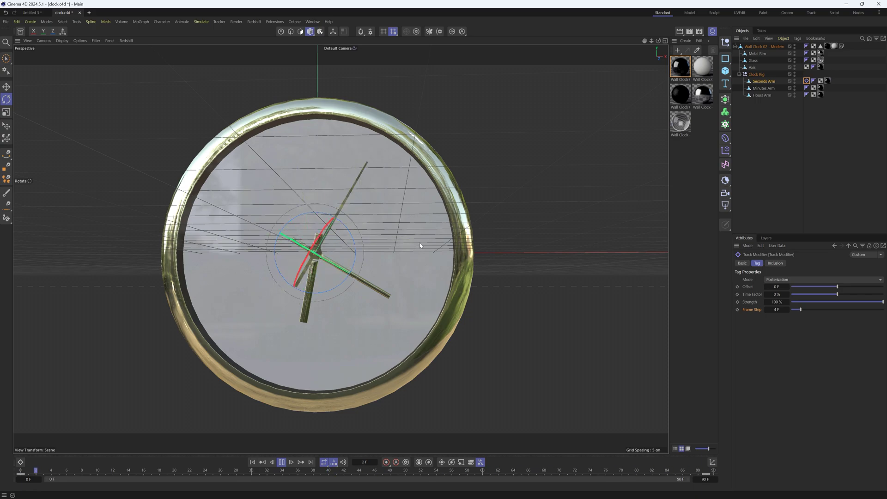
pyautogui.click(794, 184)
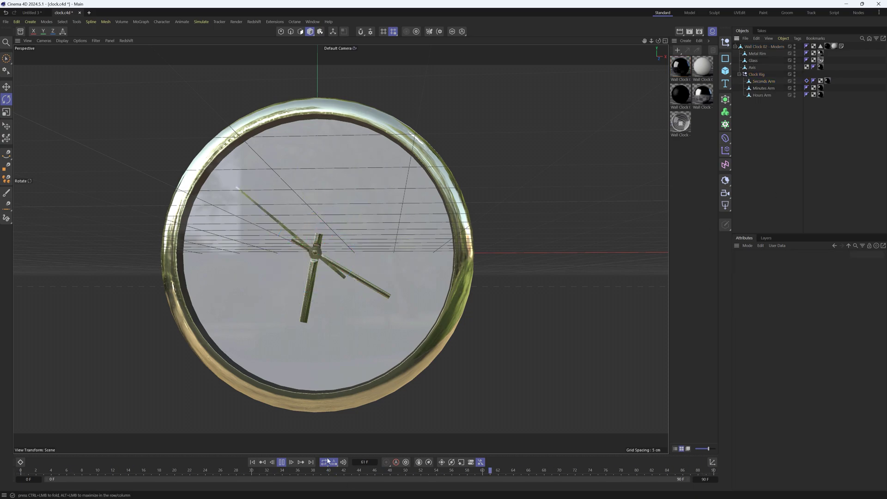
pyautogui.click(282, 463)
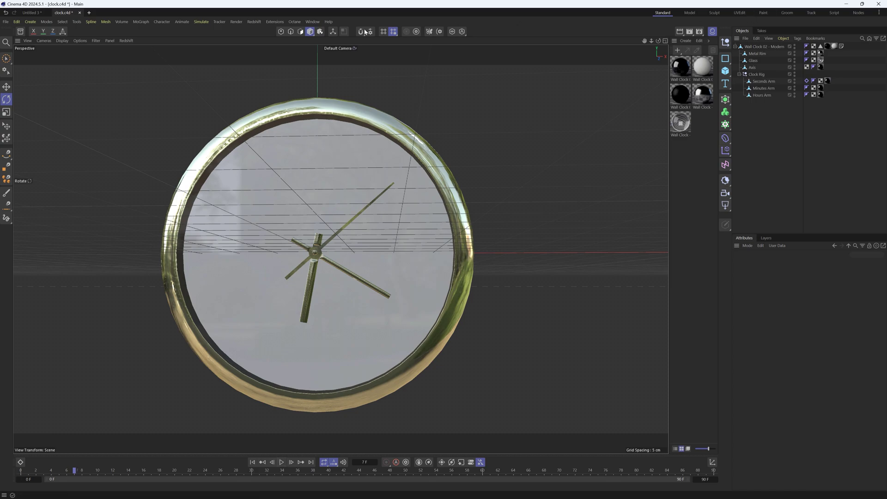
# In the Untitled 3 document, replace the pyramid's Track Modifier tag with one added specifically for its Y position parameter
pyautogui.click(37, 13)
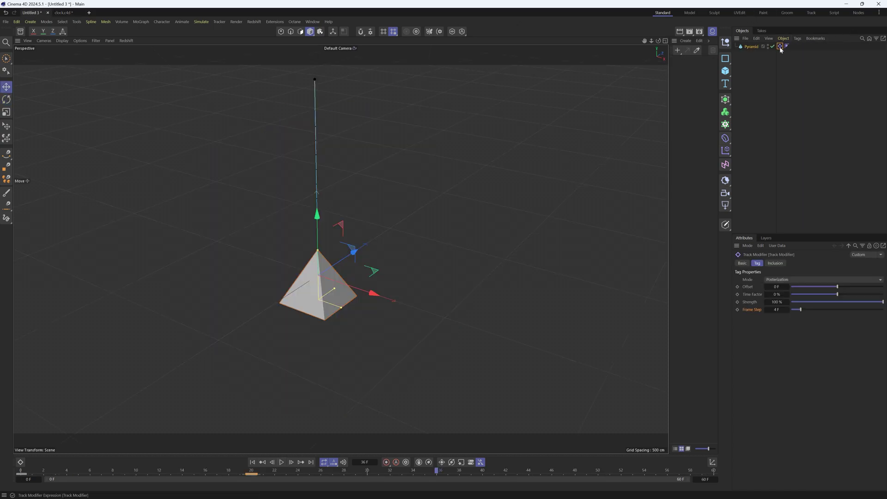
pyautogui.press('Delete')
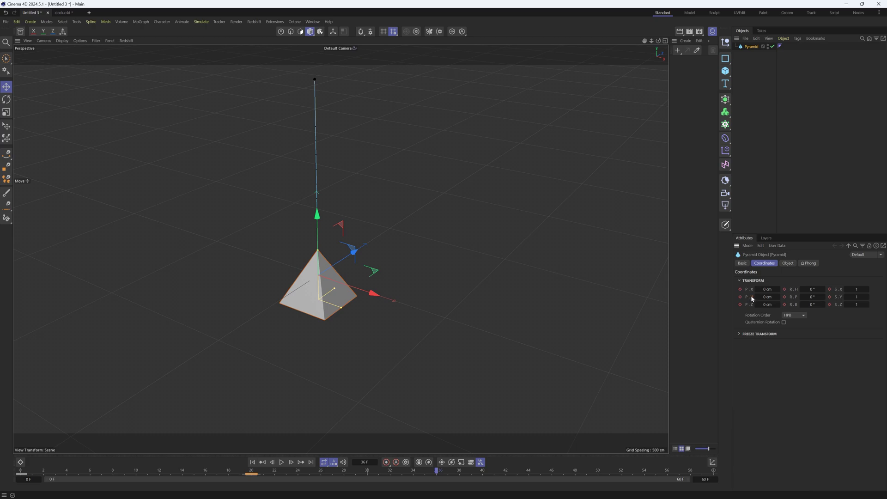
pyautogui.rightClick(751, 300)
pyautogui.moveTo(807, 313)
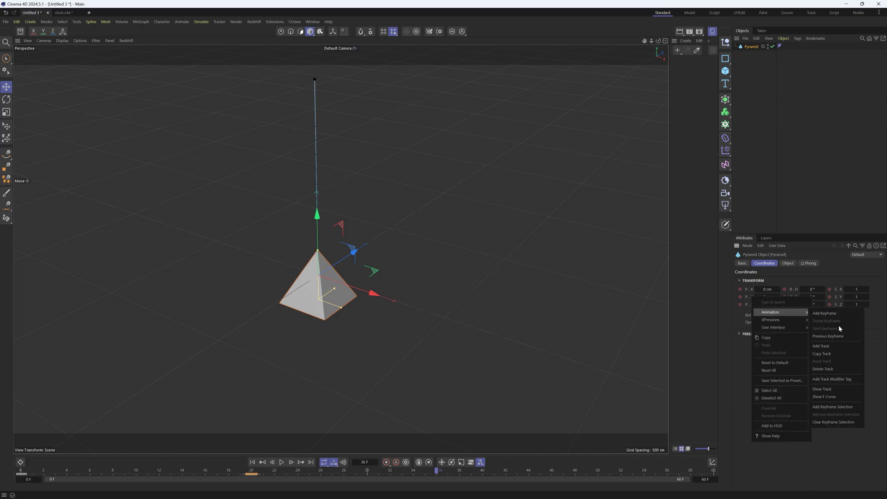
pyautogui.click(839, 381)
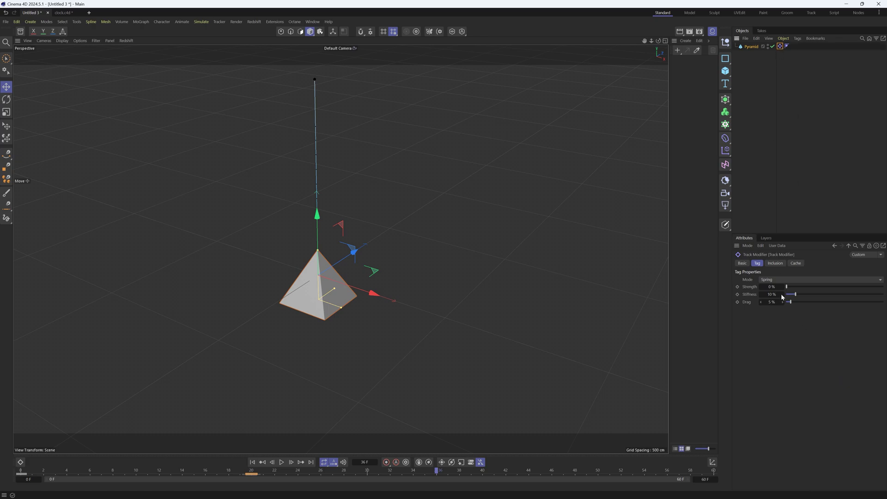
# Examine the new Track Modifier's included tracks, the pyramid's coordinates, and the tag's available modes
pyautogui.click(775, 263)
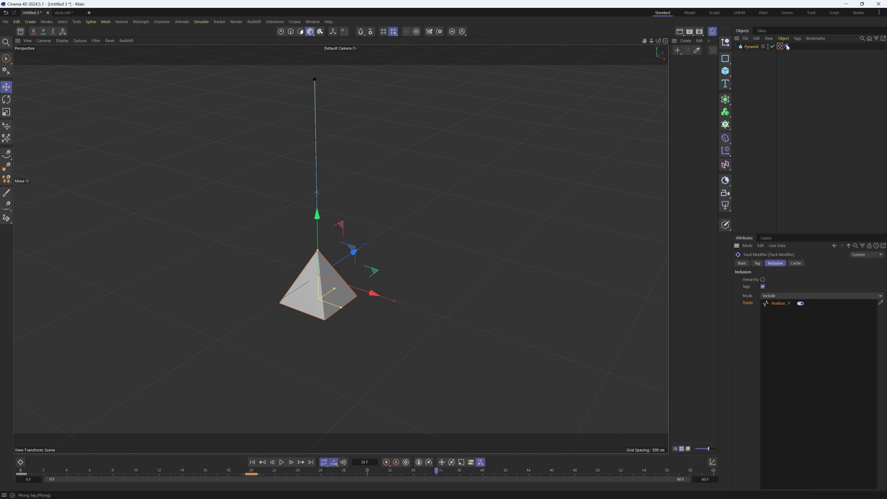
pyautogui.click(753, 47)
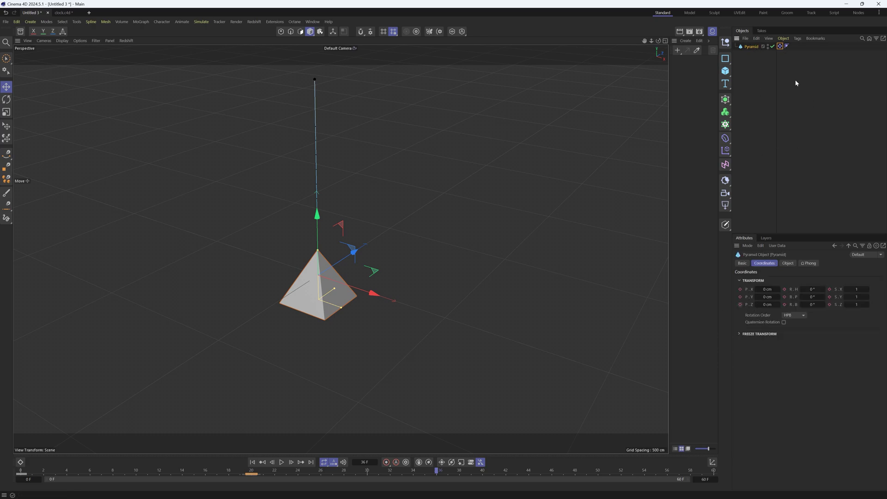
pyautogui.click(780, 46)
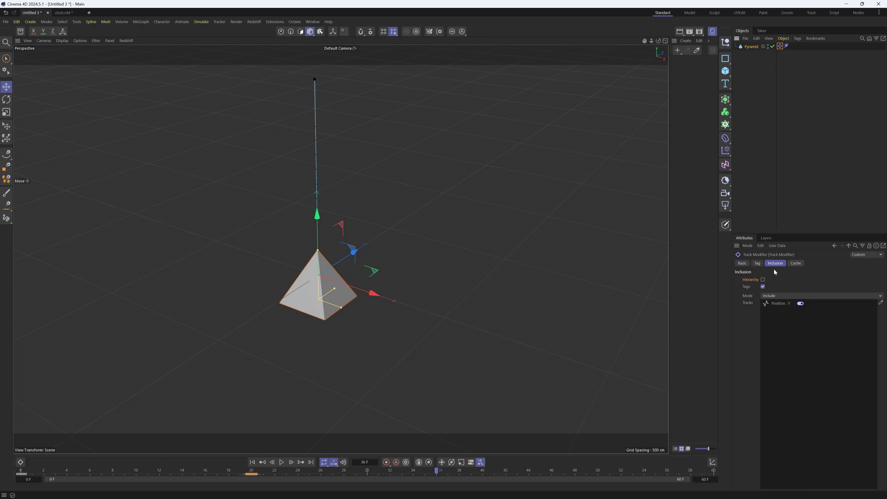
pyautogui.click(757, 263)
pyautogui.click(778, 280)
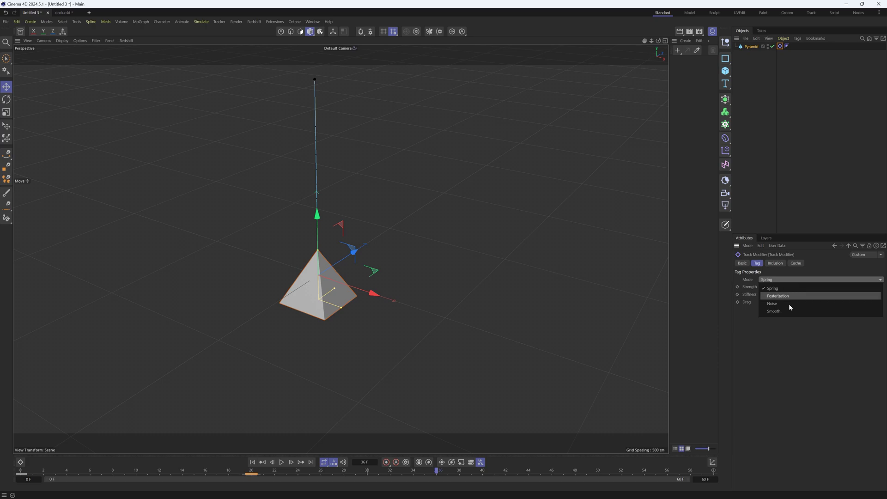
pyautogui.click(778, 179)
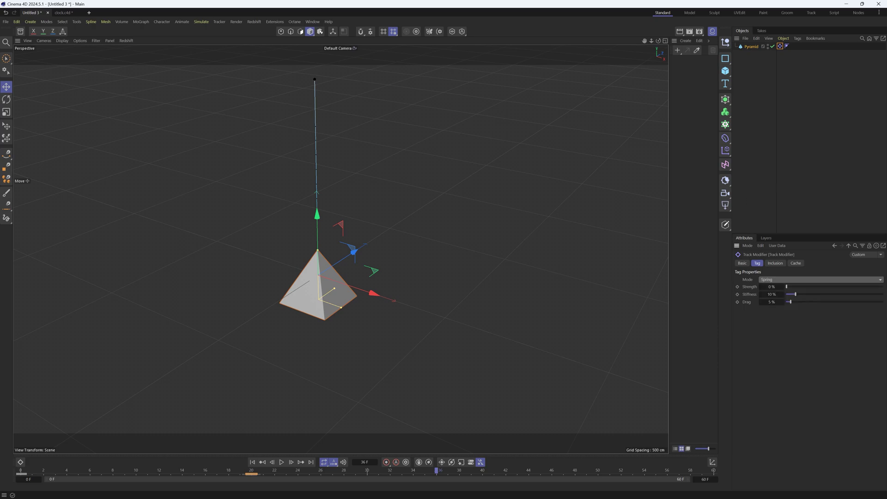